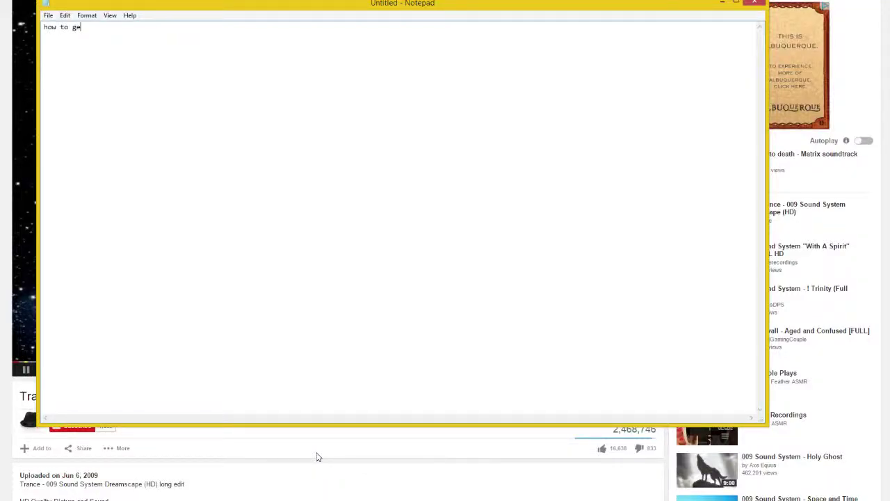
Complete the line in the blank note so it reads "how to get free wins in skullgirls"
type("t free wins in skullgirls")
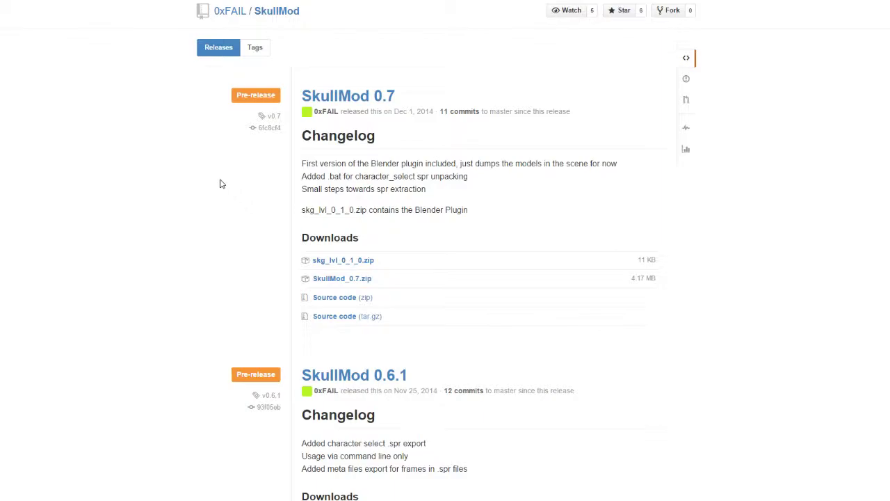
Look through the SkullMod releases on GitHub and download SkullMod_0.7.zip from the SkullMod 0.7 release
scroll(234, 188, "down", 20)
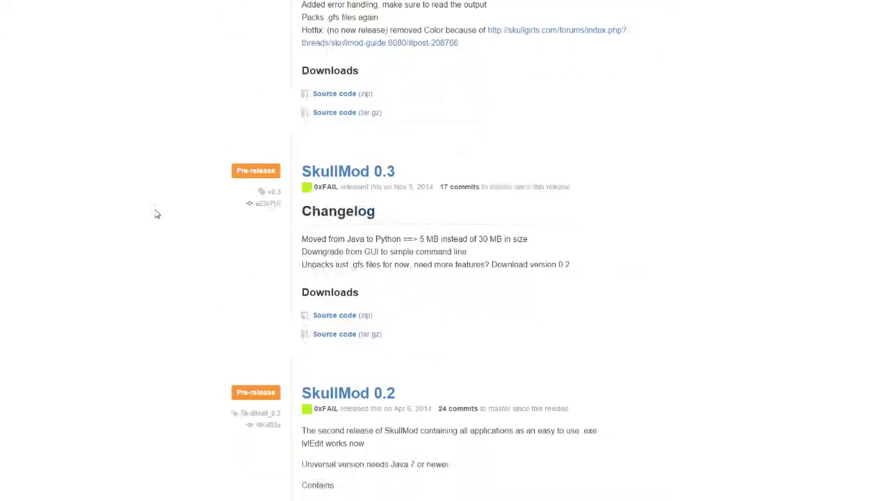
scroll(156, 214, "down", 10)
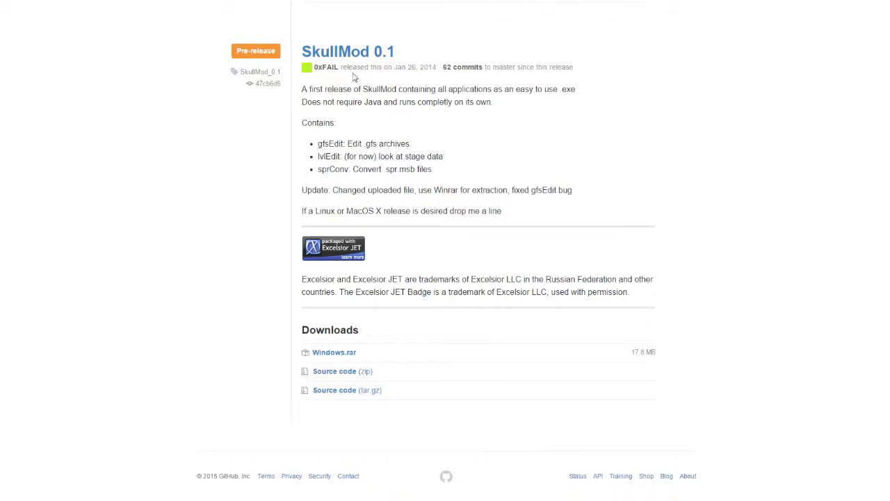
scroll(342, 67, "up", 20)
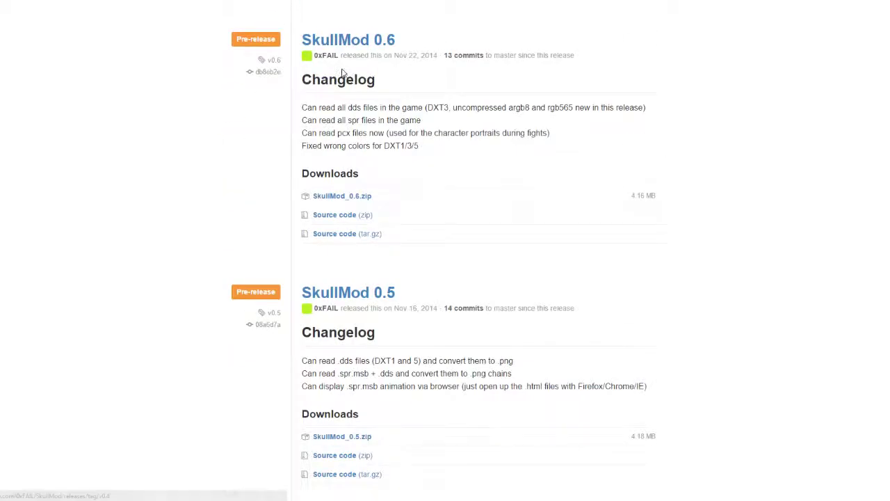
scroll(342, 66, "up", 3)
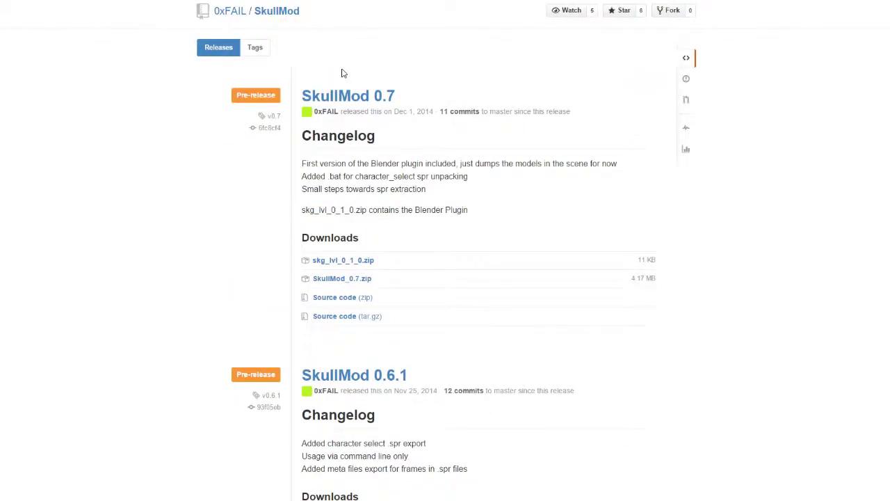
left_click(365, 101)
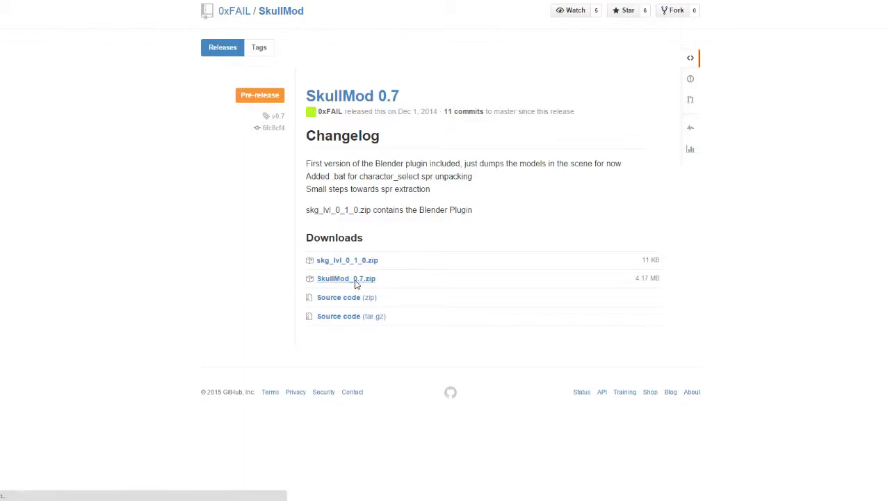
left_click(356, 283)
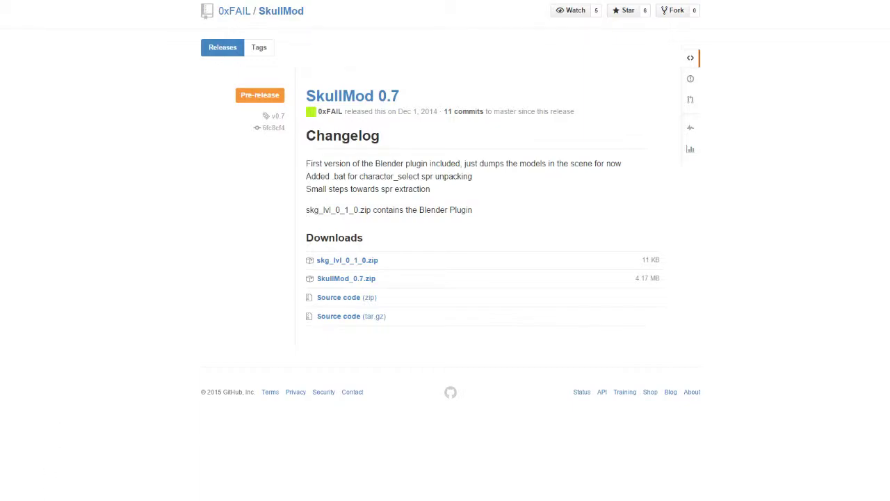
Open the SkullMod_0.7 folder inside Things in File Explorer and bring up the GFS edit 1.3 window
mouse_move(70, 500)
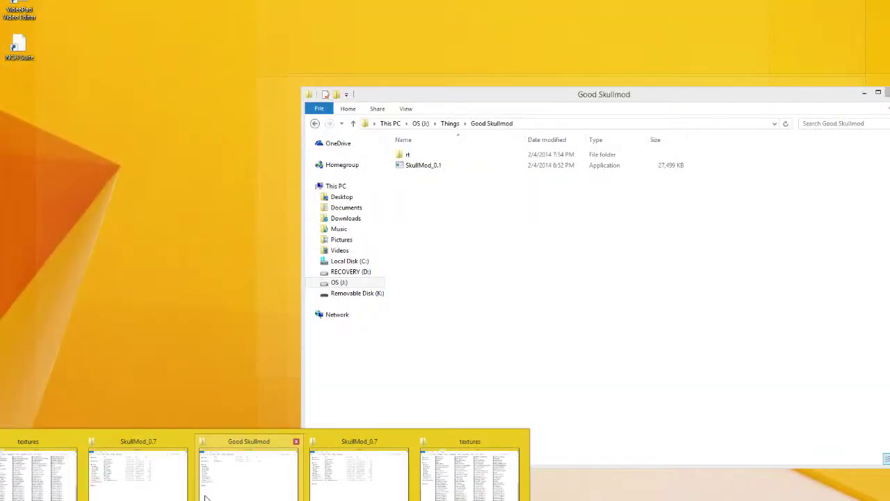
left_click(248, 473)
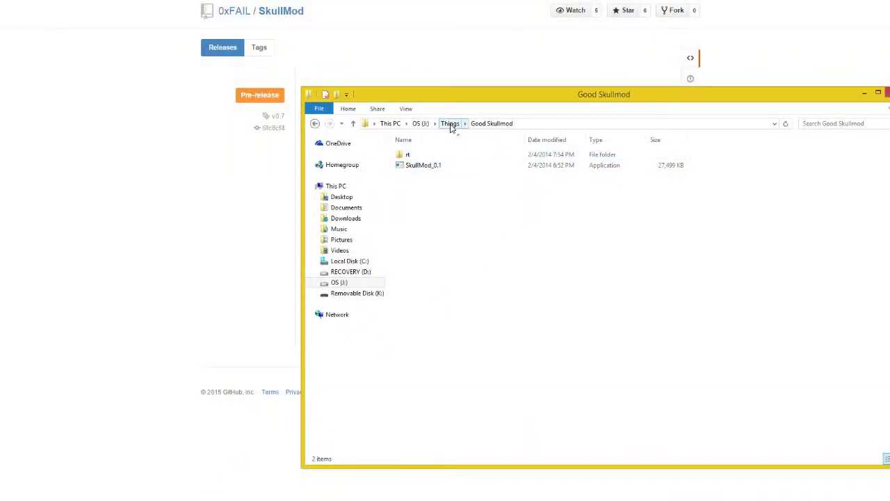
left_click(450, 123)
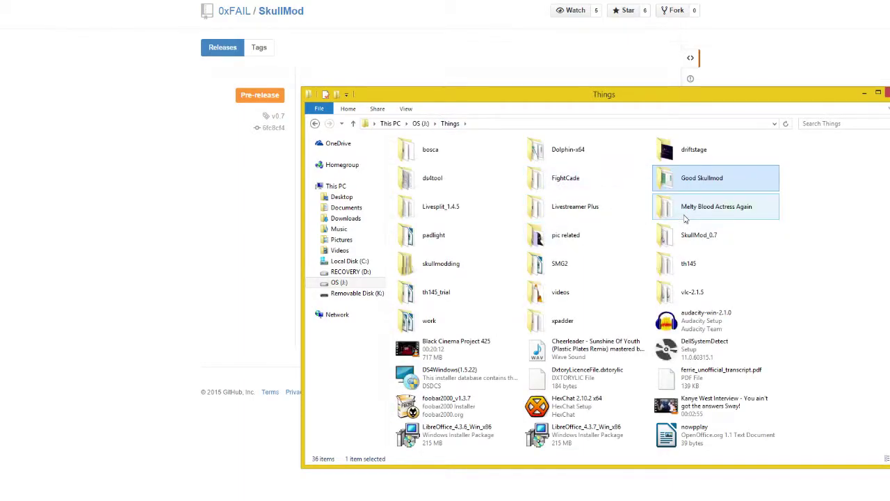
double_click(687, 235)
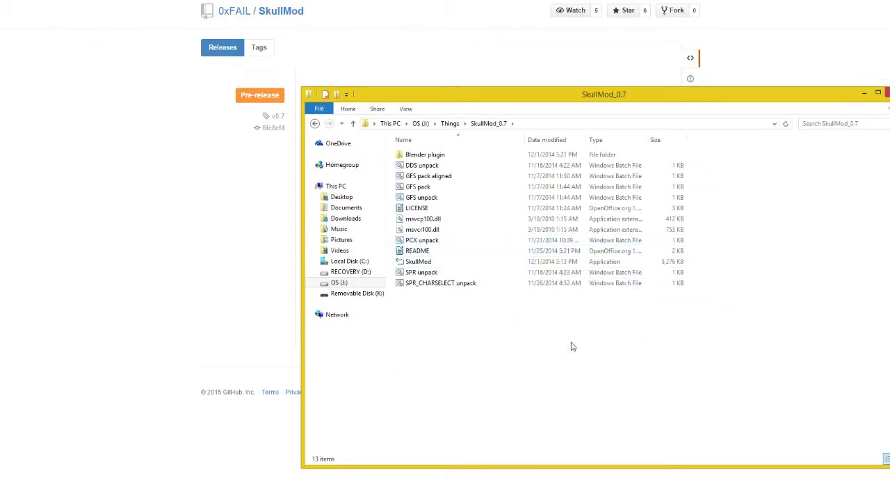
left_click_drag(457, 101, 370, 36)
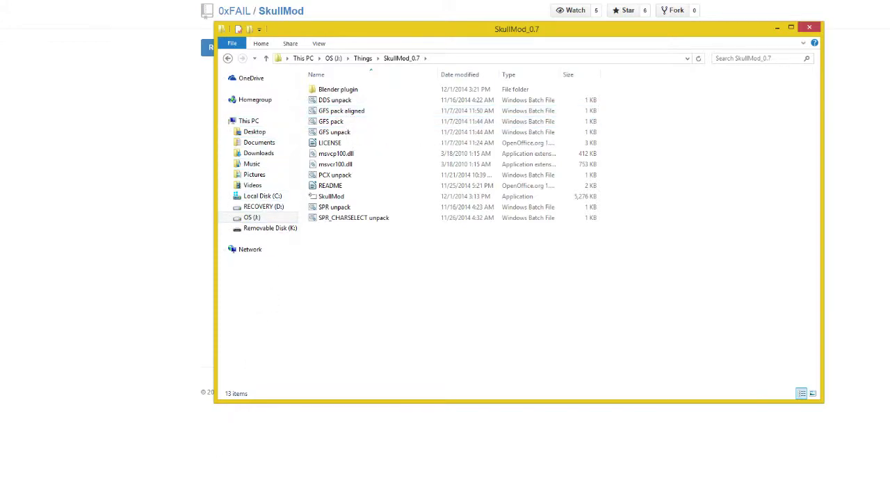
mouse_move(223, 500)
left_click(223, 465)
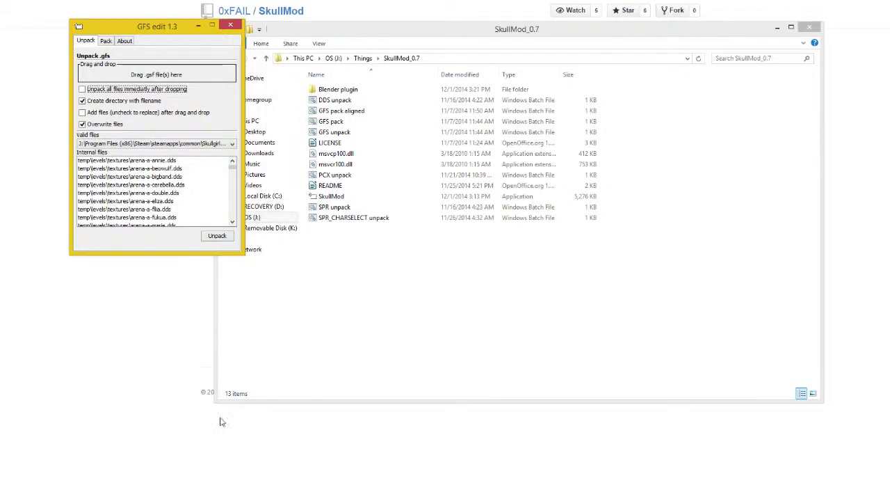
In the textures File Explorer window, go to Steam's steamapps\common\Skullgirls Beta\data01 folder under Program Files (x86)
left_click(257, 500)
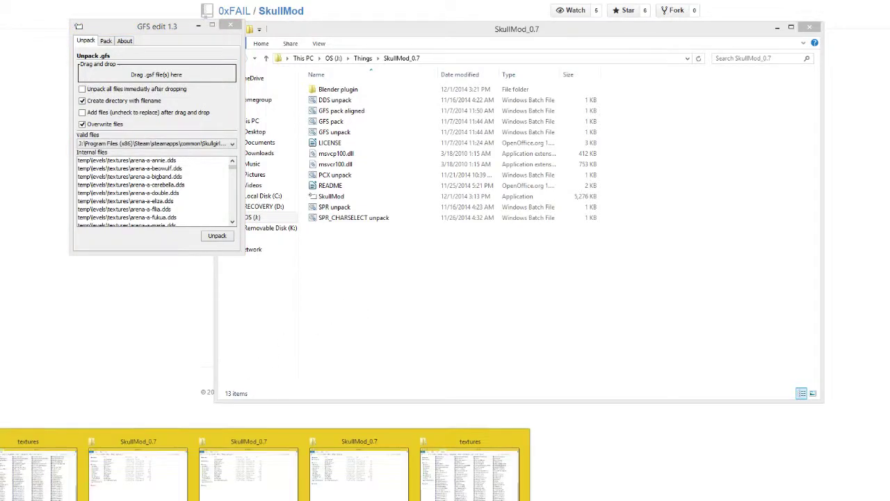
left_click(455, 473)
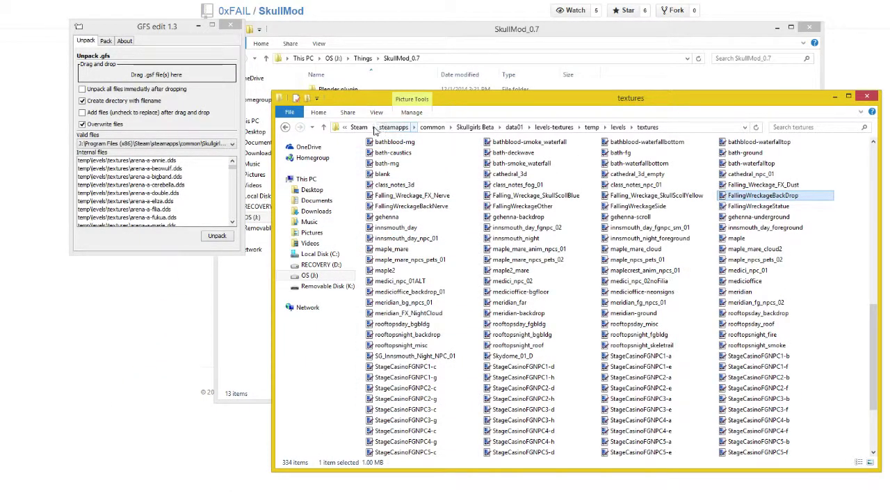
left_click(358, 127)
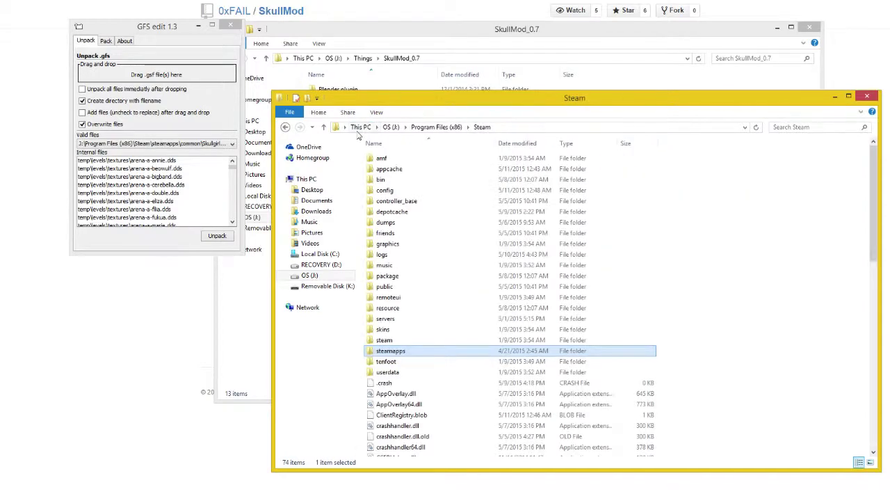
left_click(429, 127)
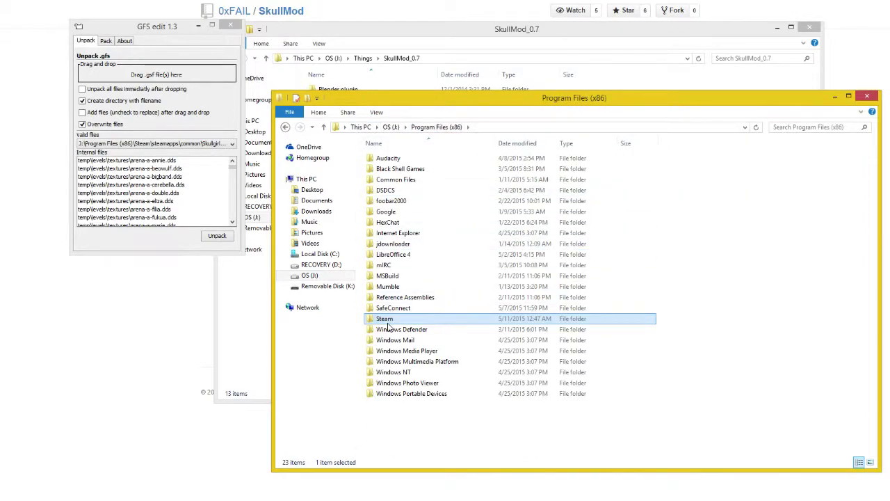
double_click(390, 330)
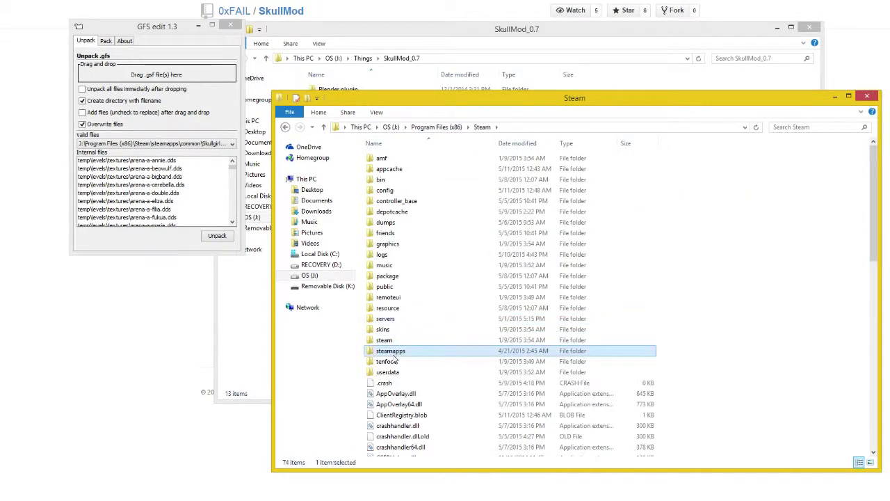
double_click(390, 350)
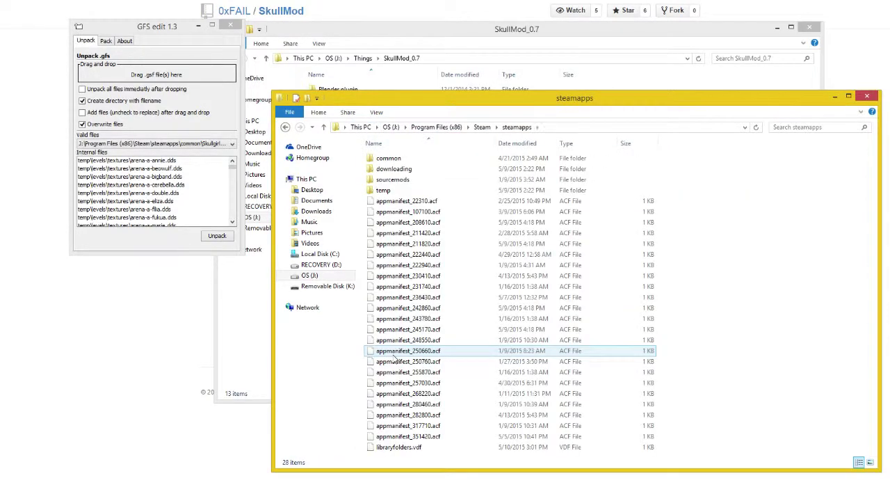
double_click(393, 159)
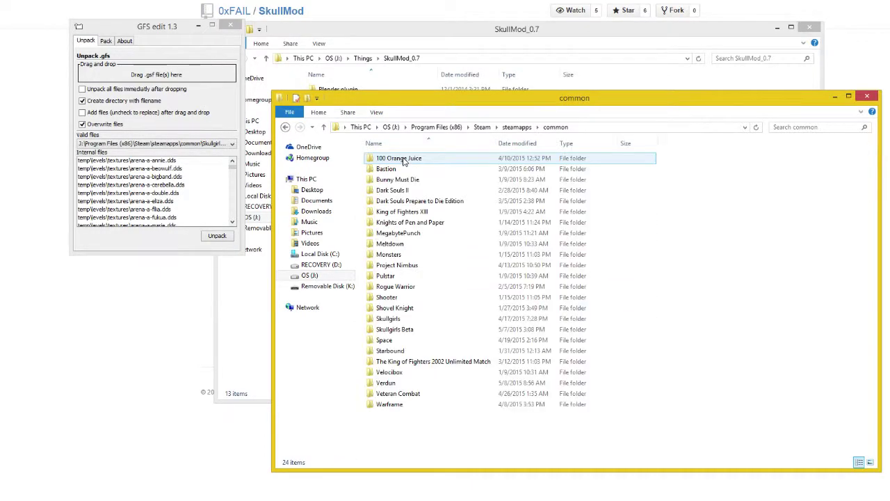
double_click(396, 329)
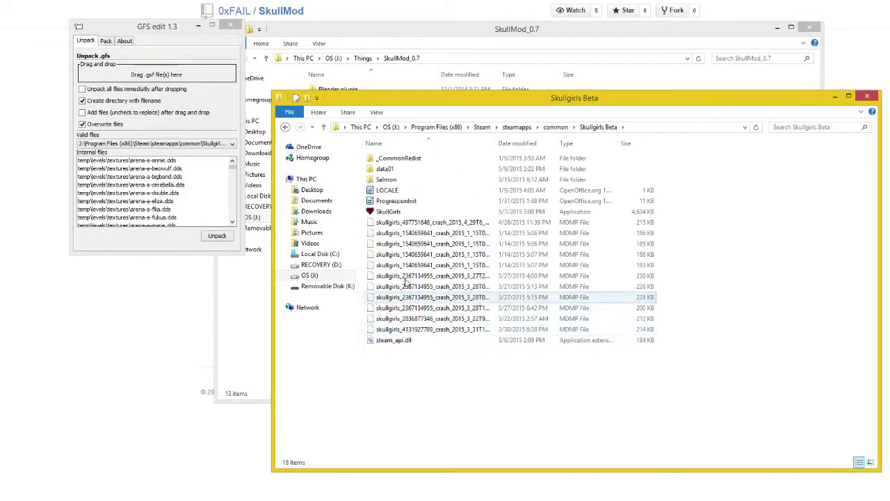
double_click(406, 171)
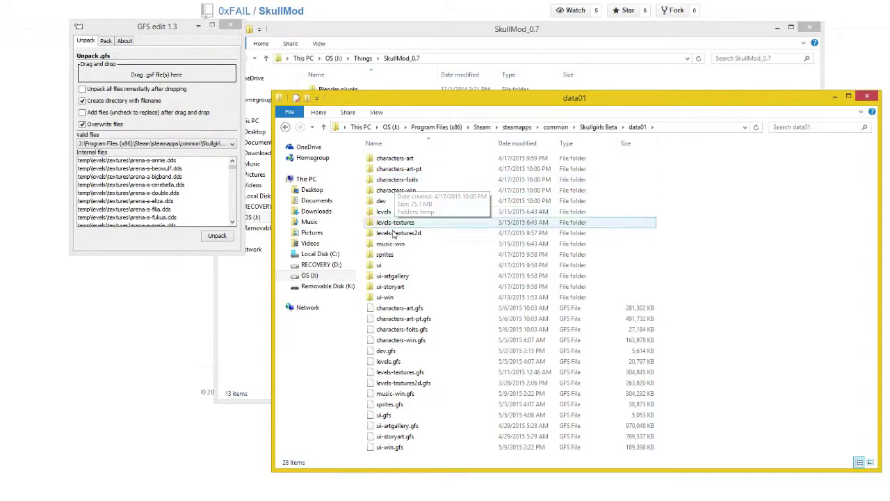
Unpack levels-textures.gfs from the data01 folder with GFS edit and dismiss the completion notice
left_click(421, 376)
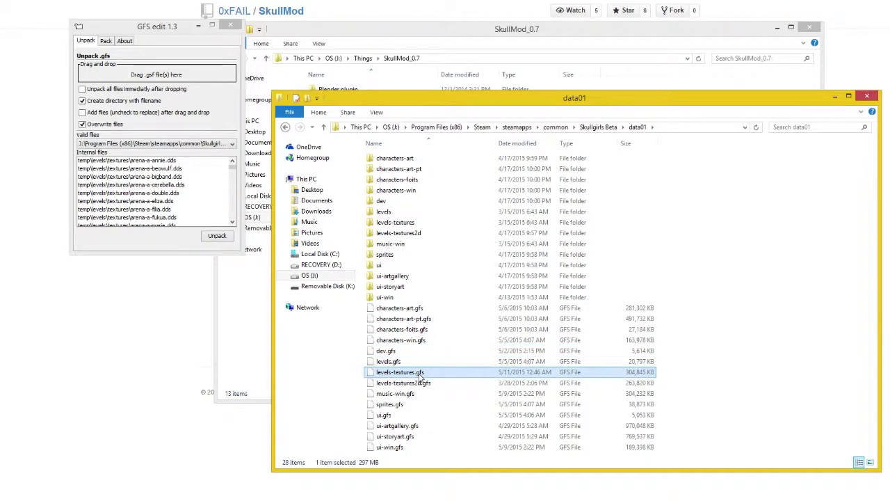
left_click_drag(421, 376, 153, 75)
left_click(216, 236)
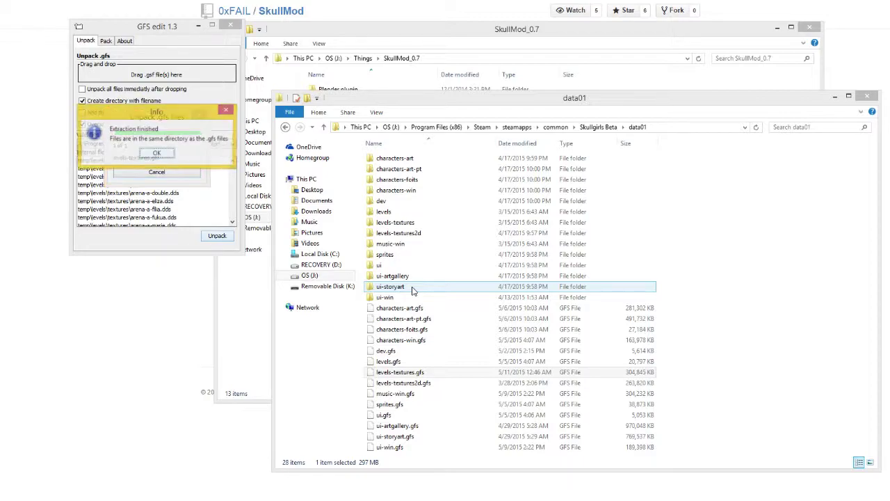
left_click(166, 154)
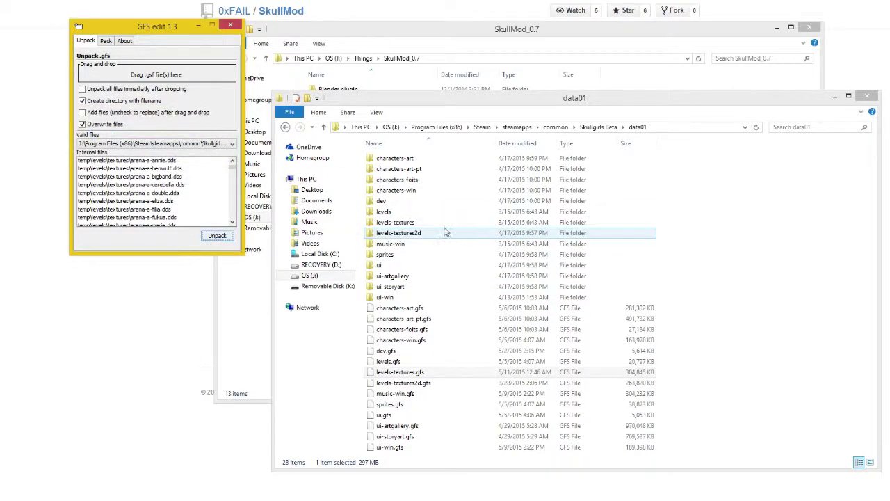
Open the levels-textures\temp\levels\textures folder and select the class_notes_3d texture
double_click(442, 226)
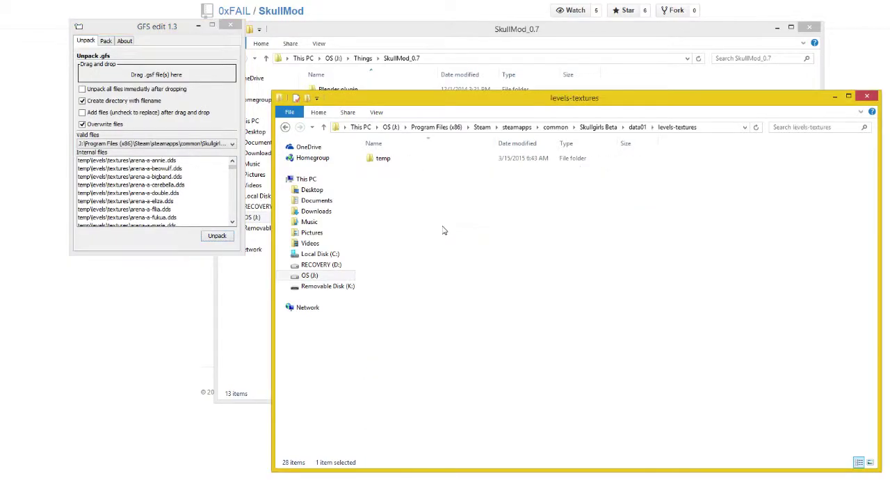
double_click(398, 160)
double_click(399, 161)
double_click(399, 161)
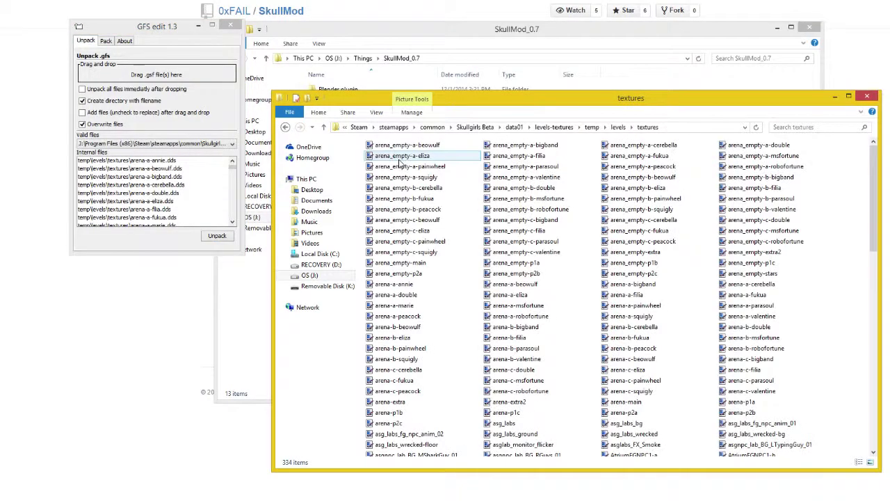
left_click(449, 339)
type("cl")
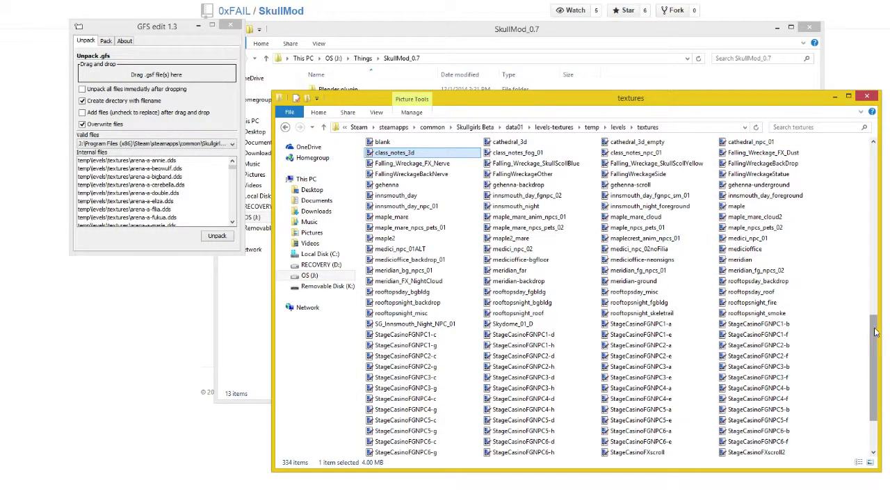
scroll(785, 328, "up", 2)
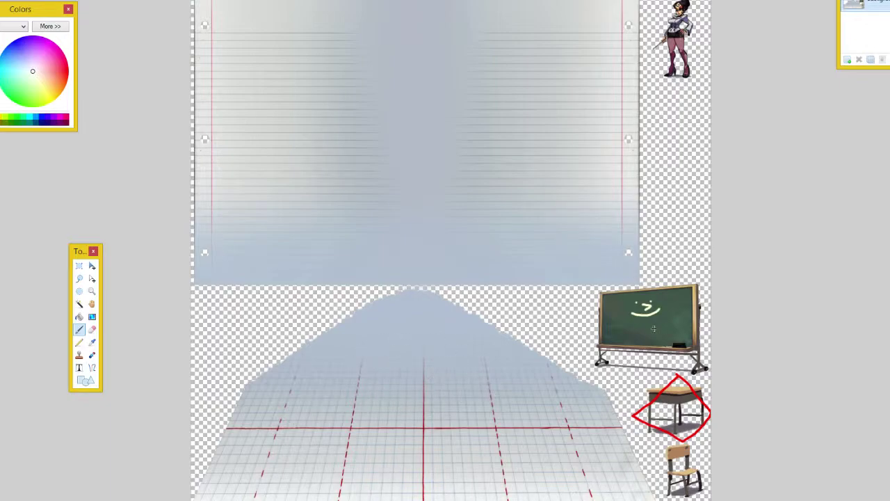
In Paint.NET, draw a smiley face on the chalkboard in pale yellow (FFFFD9) and merge Layer 2 down into the background
scroll(633, 328, "up", 2, "ctrl")
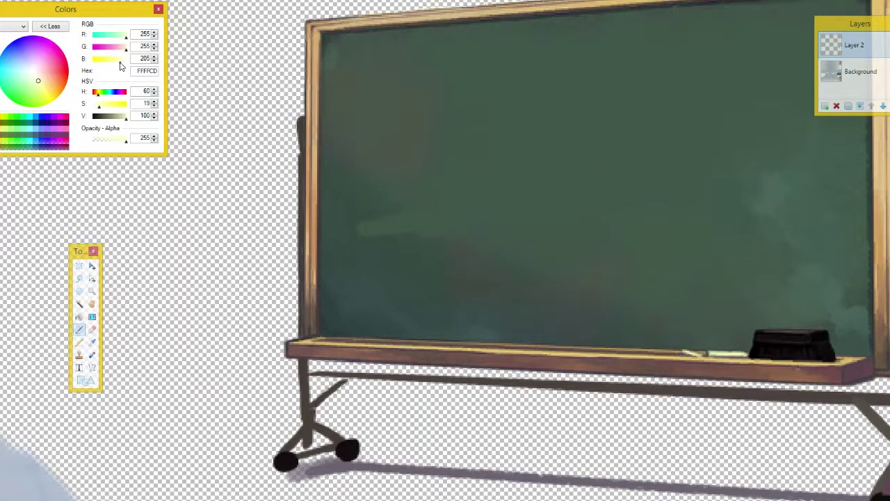
left_click(123, 61)
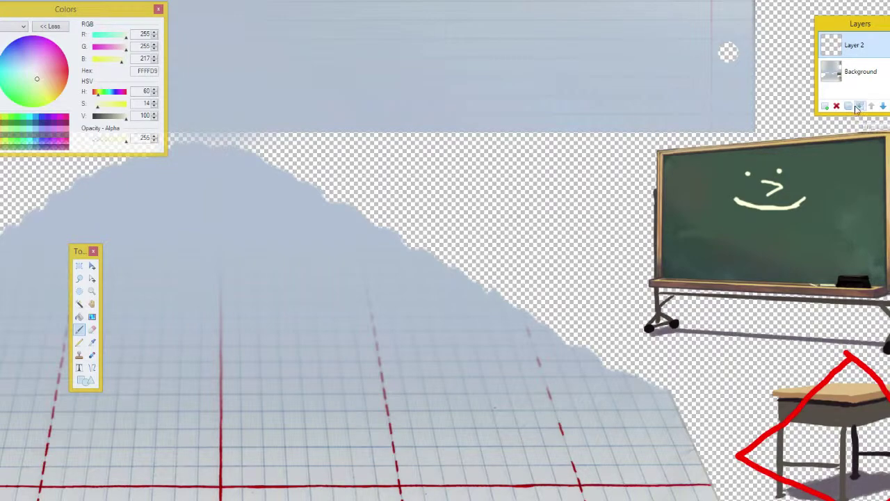
left_click(858, 107)
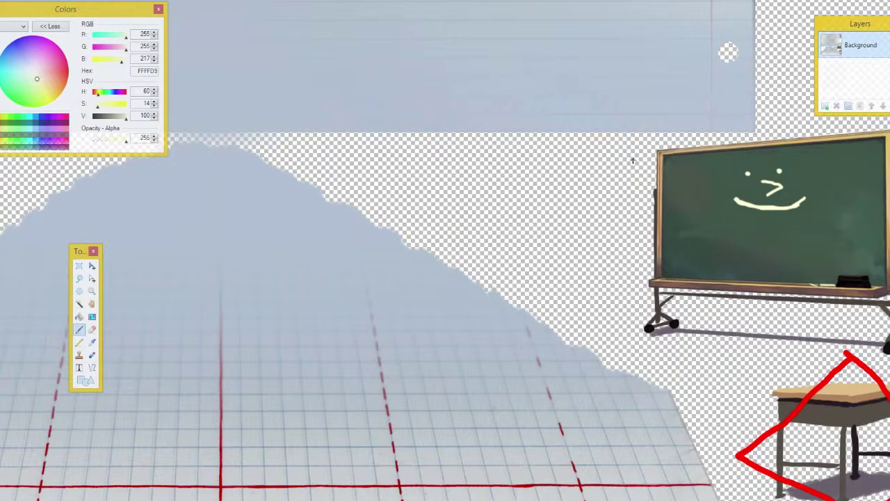
Save the edited class_notes_3d texture with DXT5 (Interpolated Alpha) compression
key("ctrl+s")
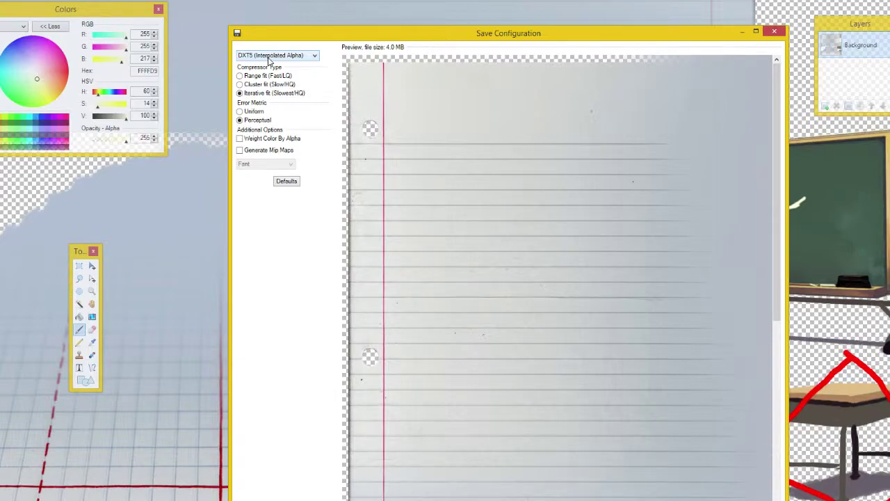
left_click(270, 59)
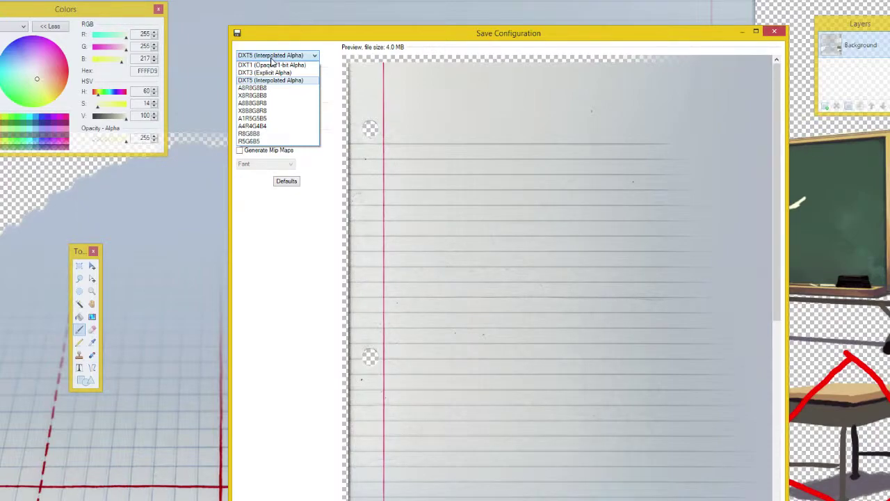
left_click(271, 59)
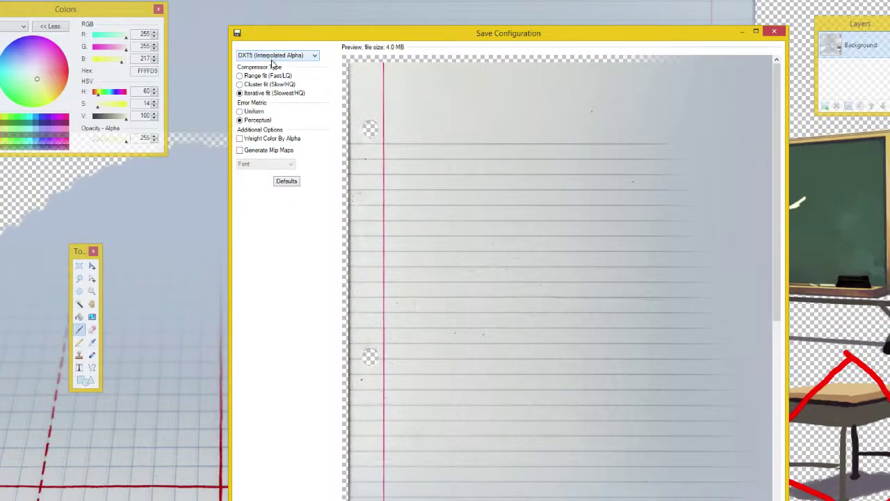
left_click(282, 57)
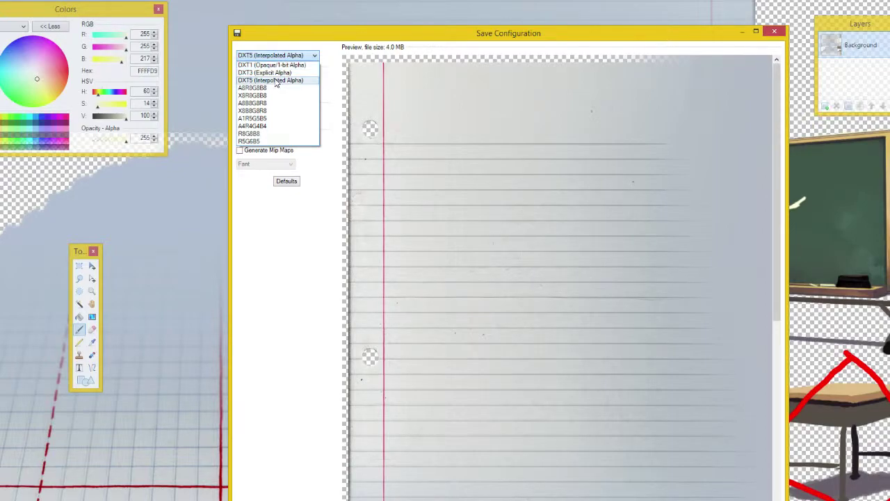
left_click(276, 81)
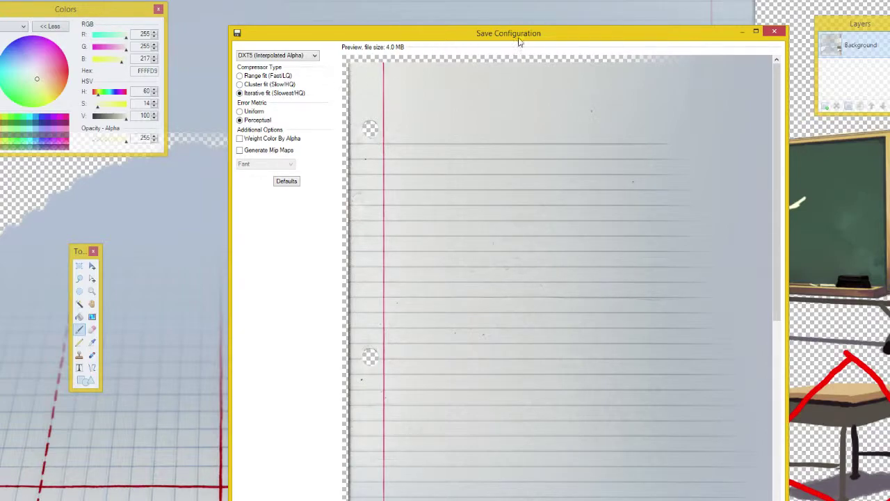
left_click_drag(518, 42, 471, 0)
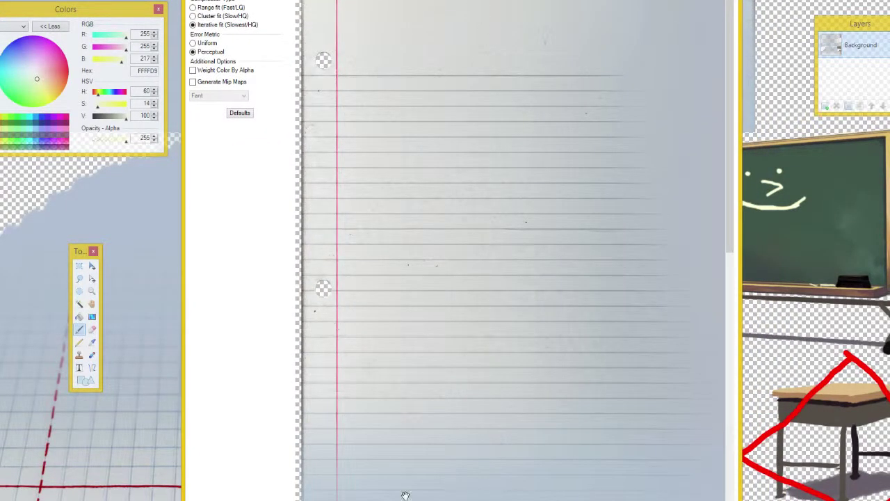
left_click_drag(406, 500, 542, 500)
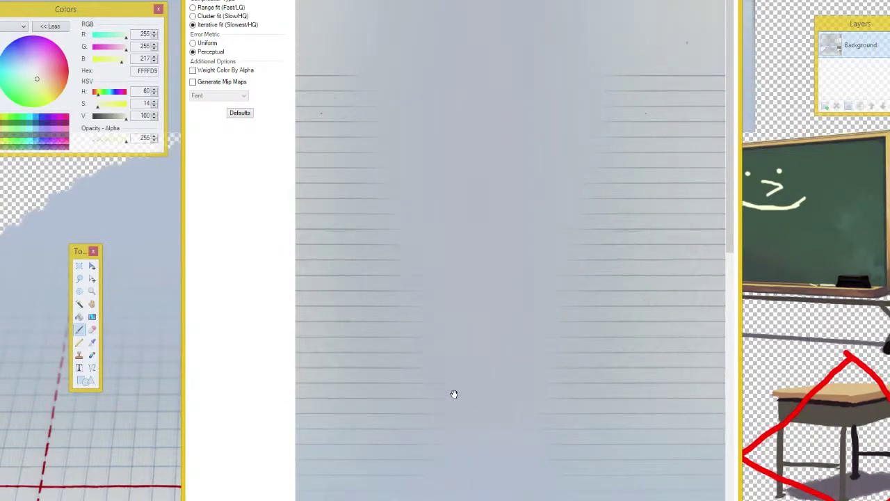
left_click_drag(732, 242, 731, 151)
left_click(214, 2)
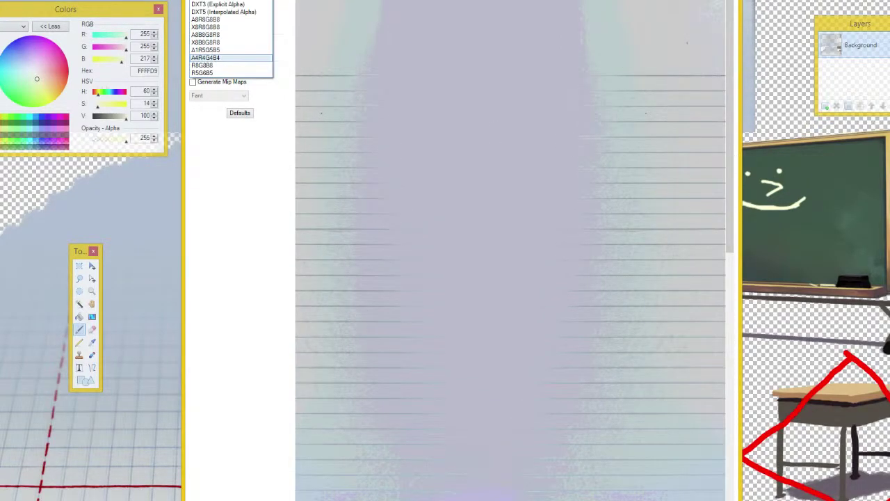
left_click(223, 11)
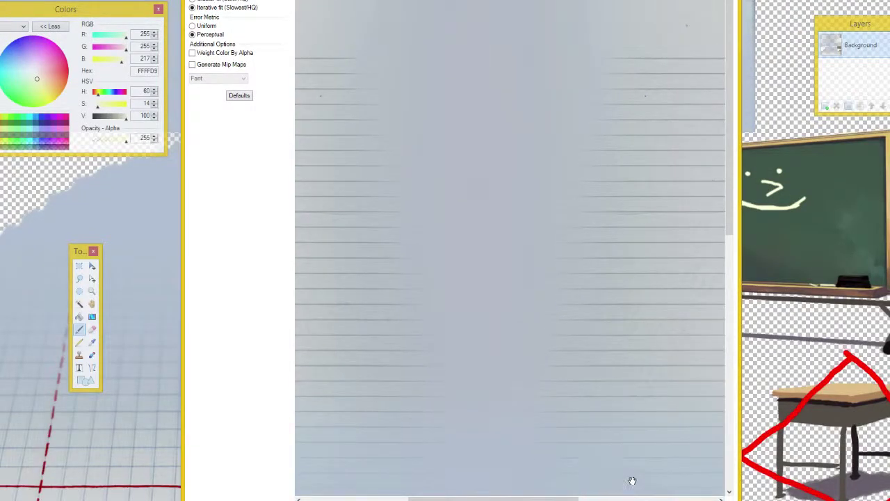
key("Return")
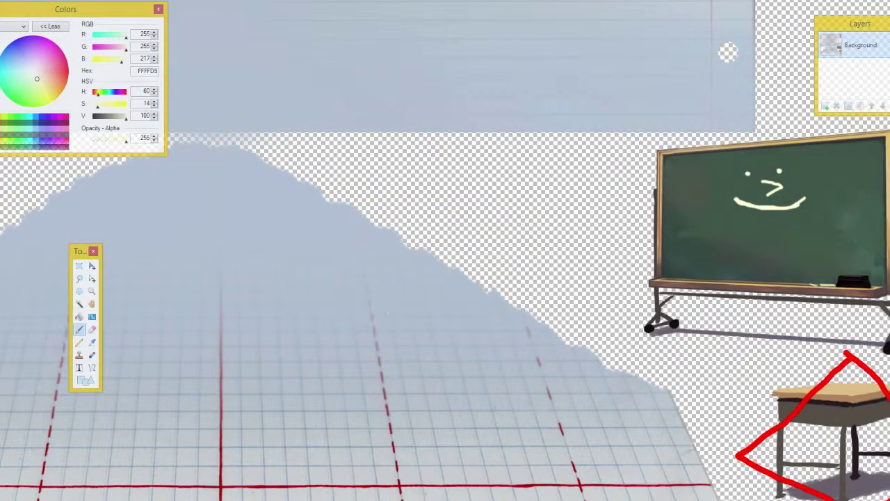
In GFS edit, pack the levels-textures directory from data01 into a .gfs file and dismiss the success notice
mouse_move(224, 498)
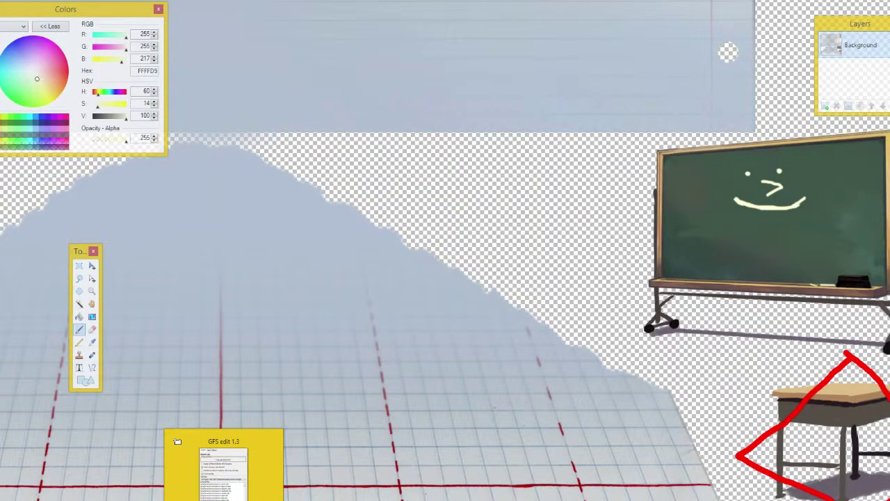
left_click(223, 465)
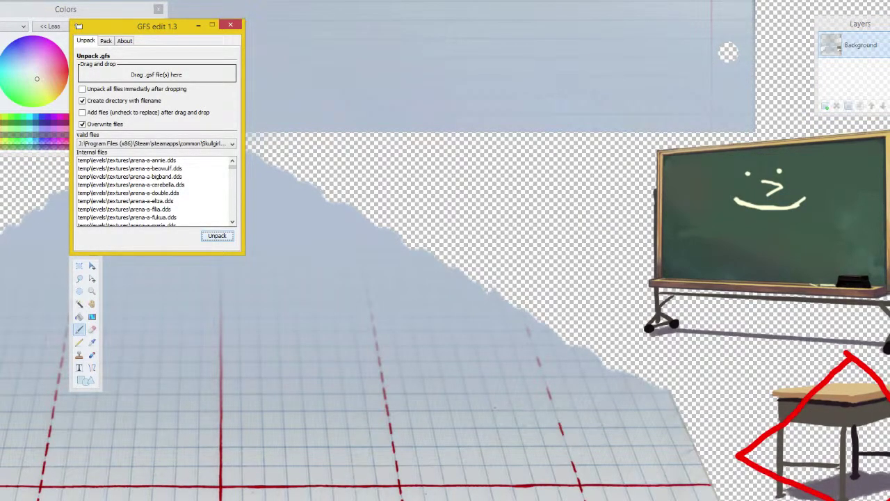
left_click(105, 41)
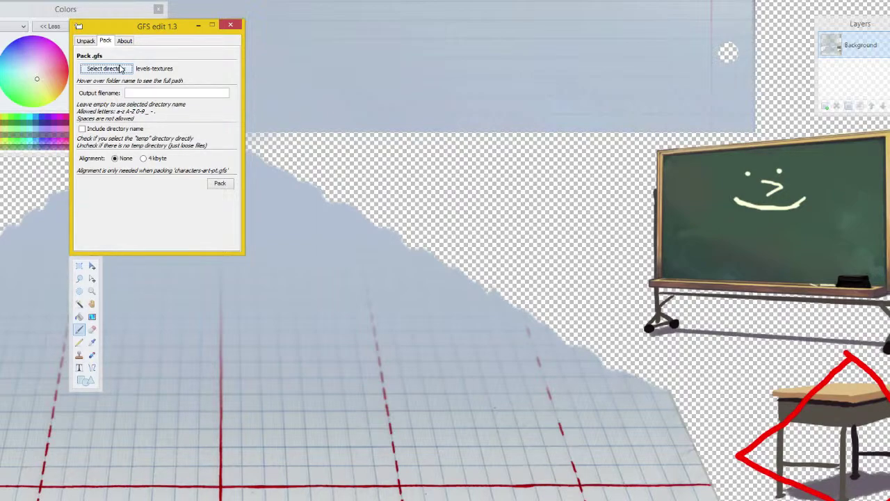
left_click(121, 69)
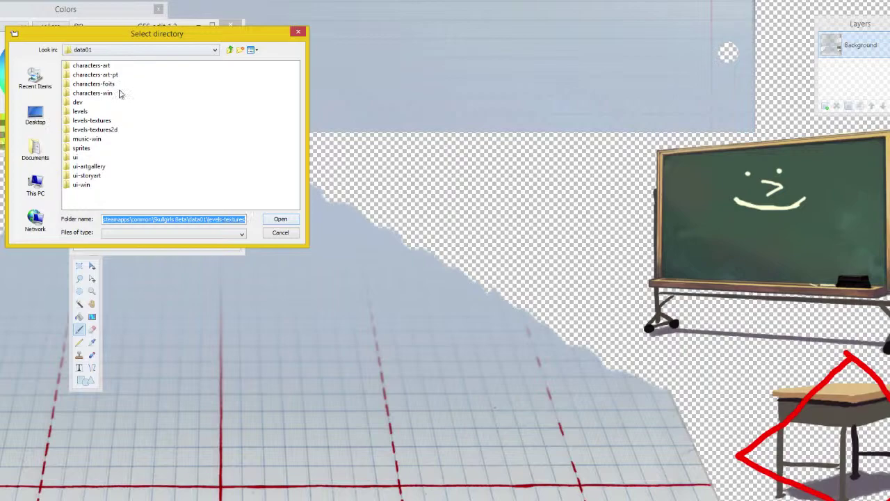
left_click(107, 122)
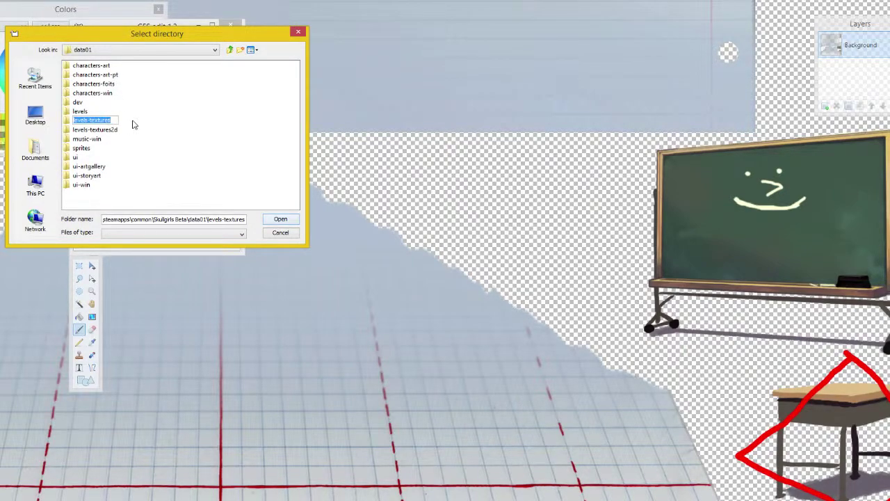
left_click(95, 122)
double_click(69, 122)
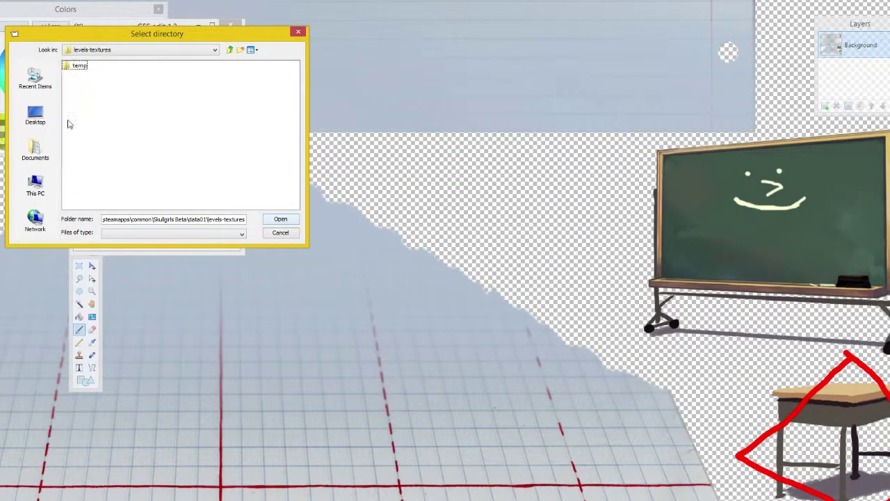
left_click(228, 49)
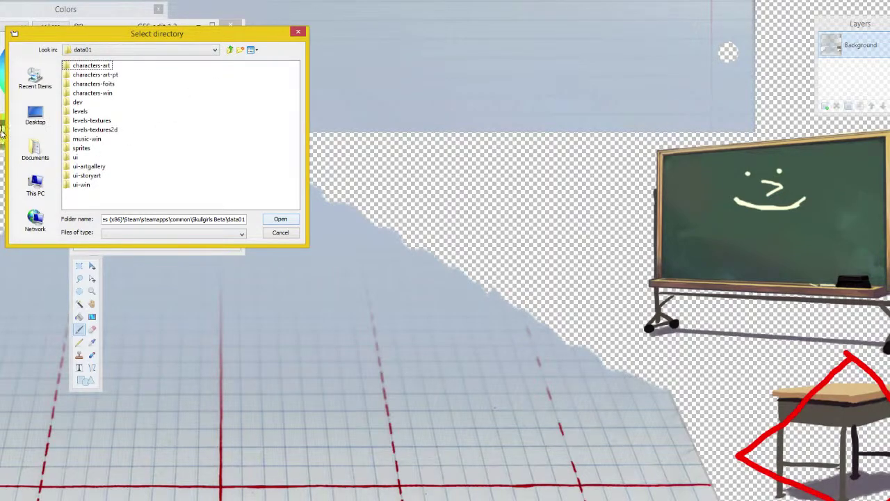
left_click(88, 129)
left_click(89, 121)
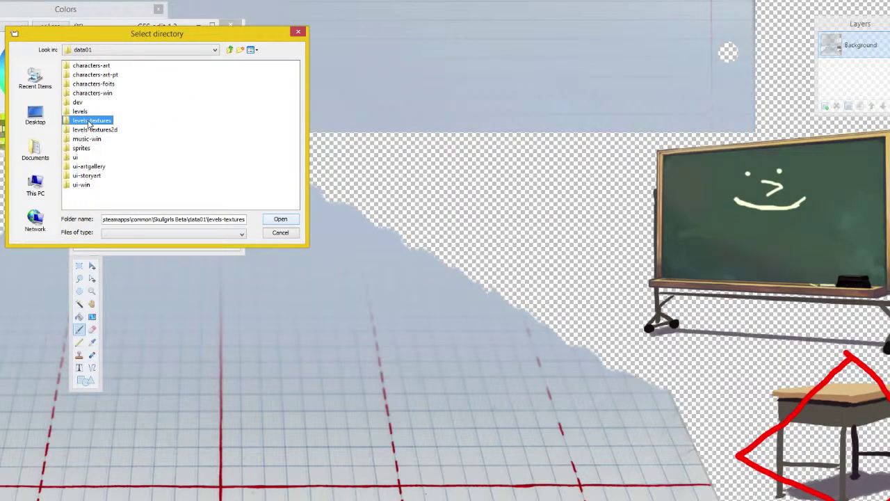
left_click(279, 219)
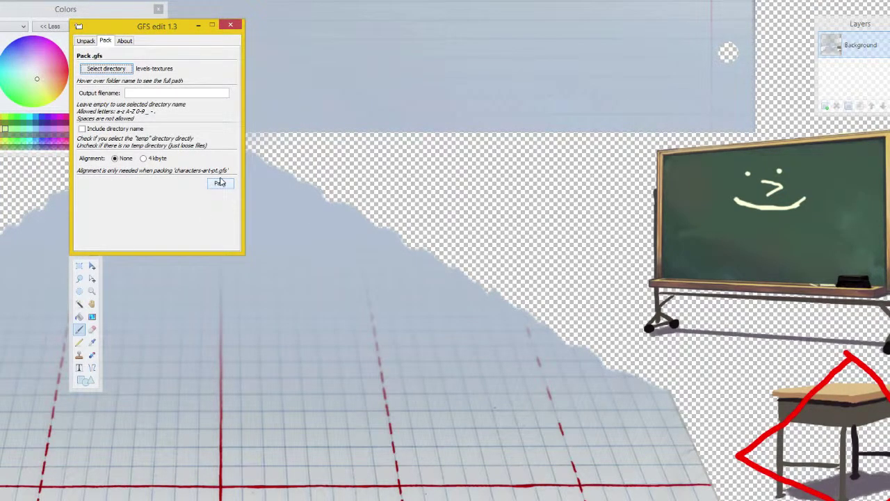
left_click(220, 182)
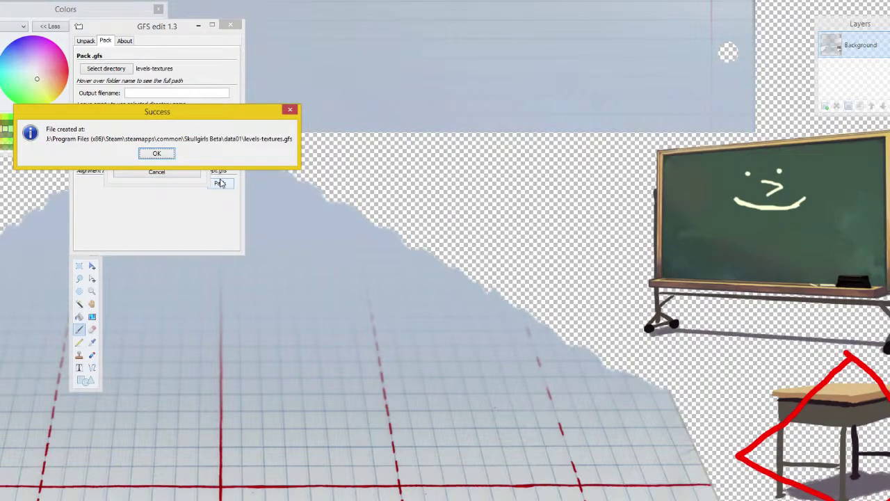
left_click(156, 153)
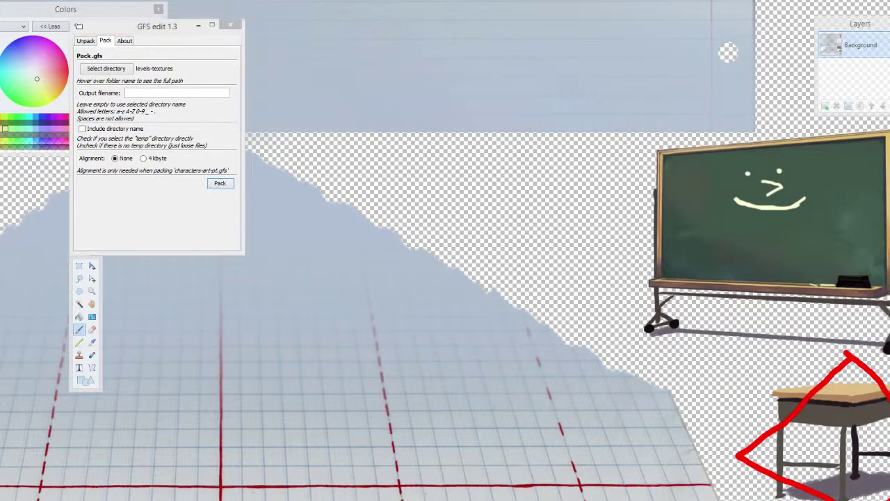
Launch the Skullgirls Endless Beta from Steam and start Training Room mode with the existing training options
right_click(860, 498)
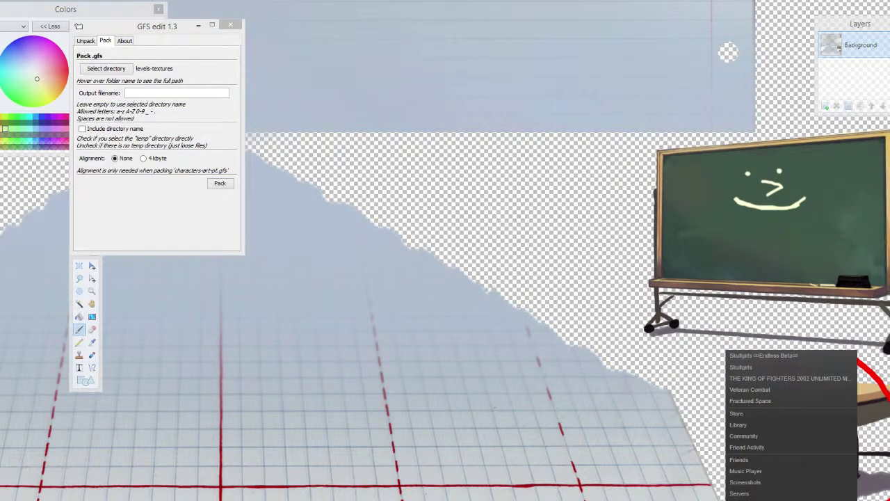
left_click(790, 355)
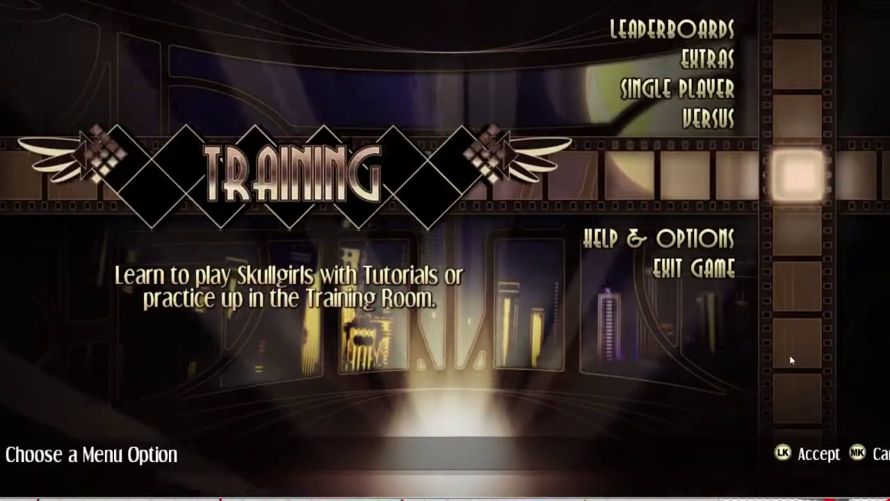
key("Return")
key("Down")
key("Return")
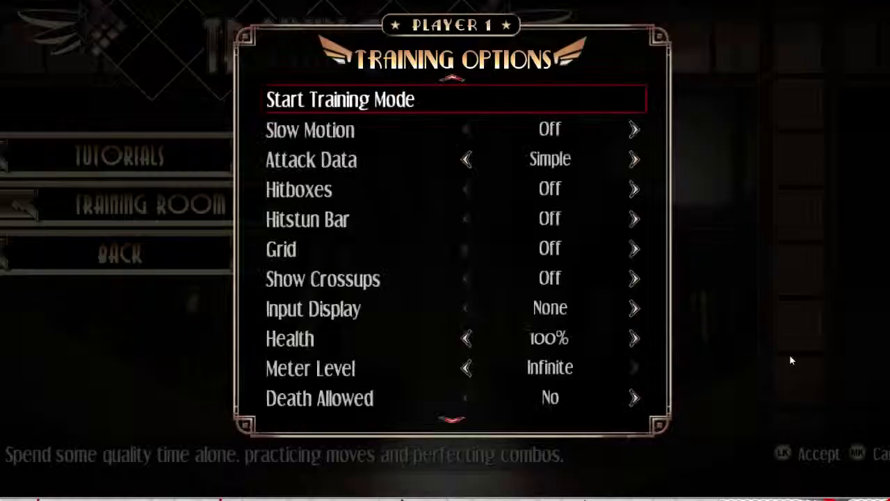
key("Return")
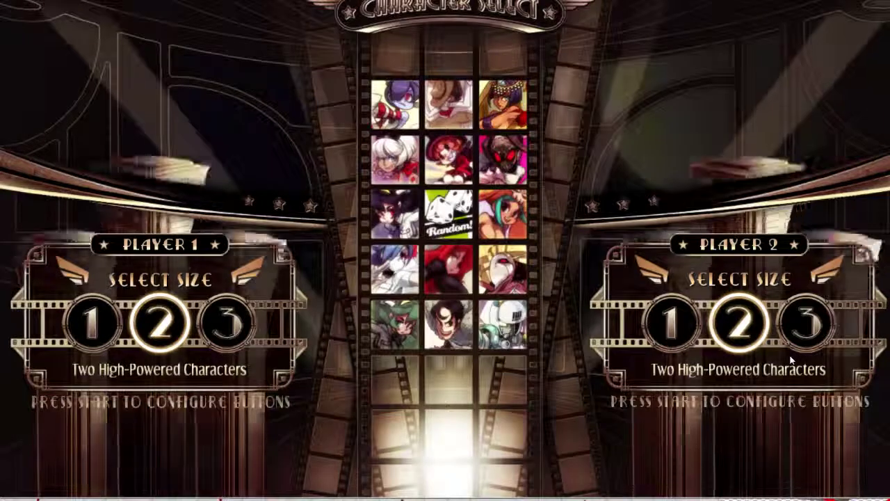
Set up Valentine alone against Peacock and Cerebella, and start the match on the modified classroom stage
key("Left")
key("Return")
key("Return")
key("Return")
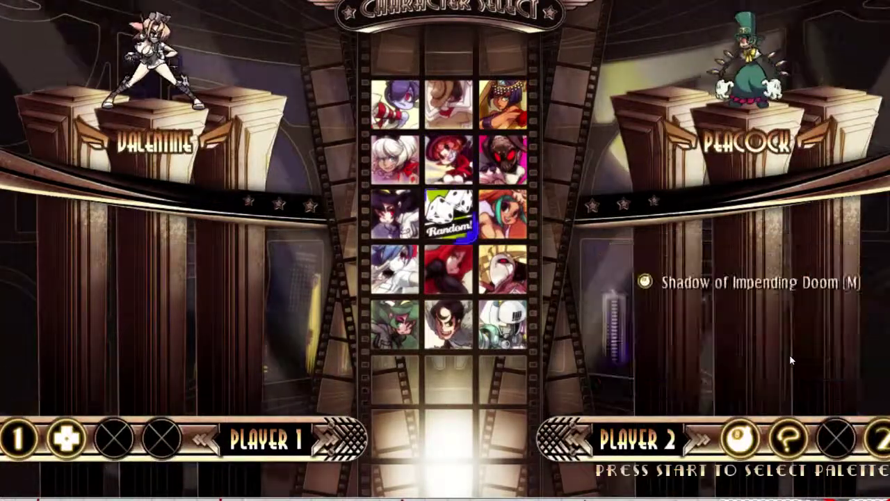
key("Return")
key("Return")
key("Right")
key("Right")
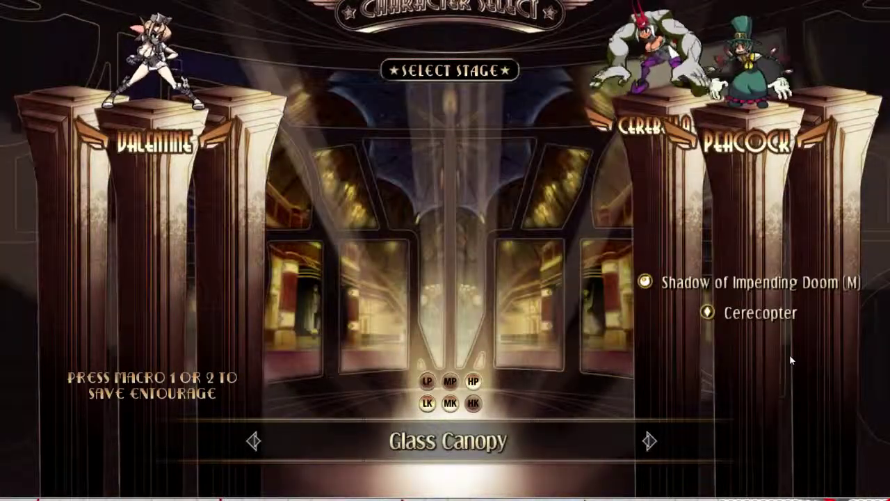
key("Left")
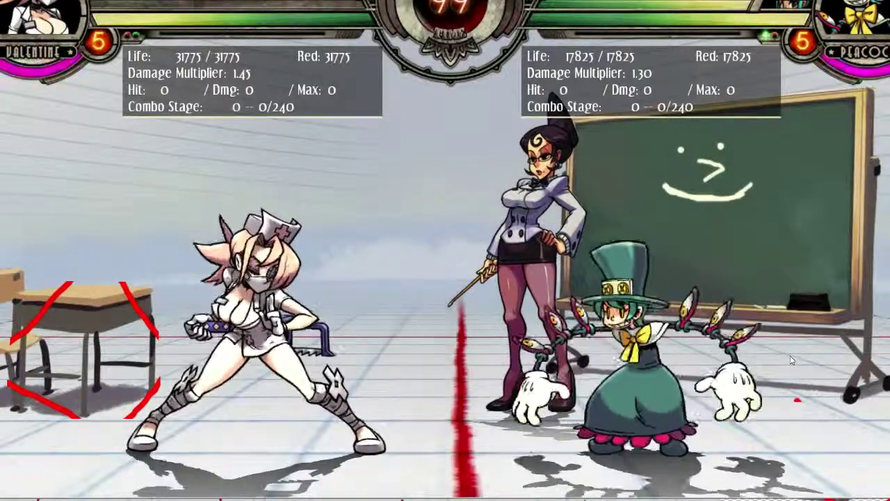
Move Valentine around the classroom stage to examine the chalkboard drawing and the red markings around the desk in-game
key("Up+Left")
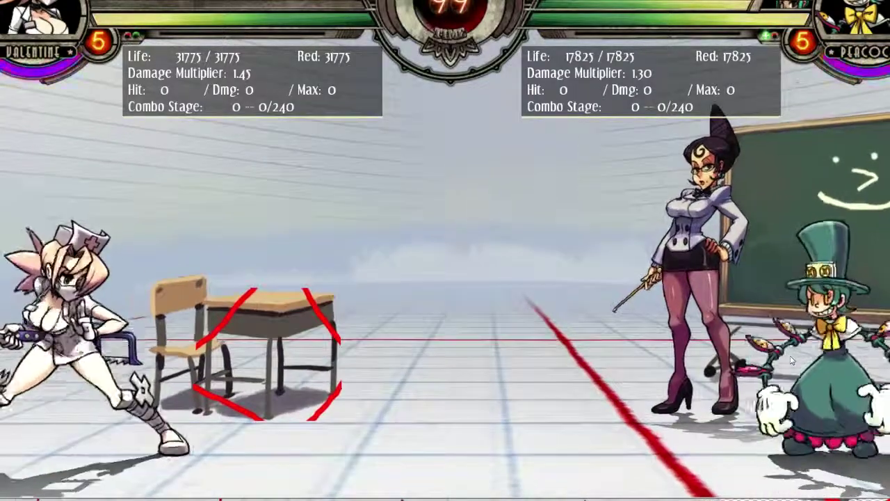
key("Down")
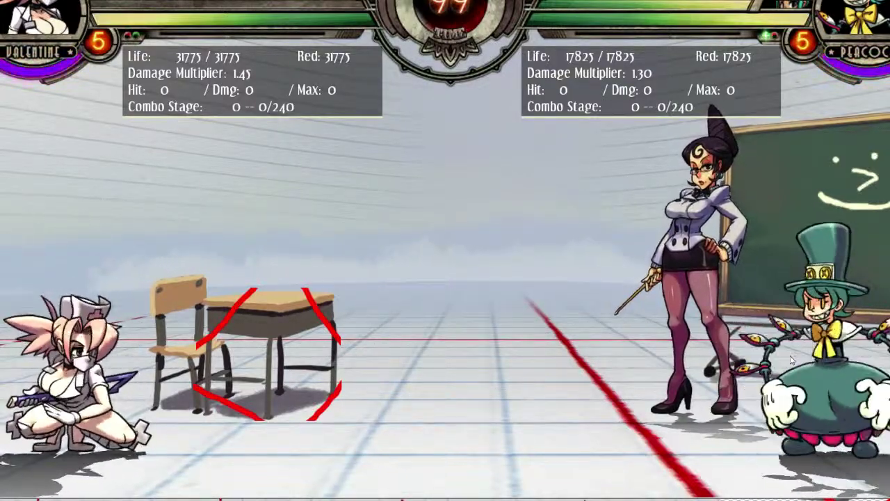
key("d")
key("d")
key("w")
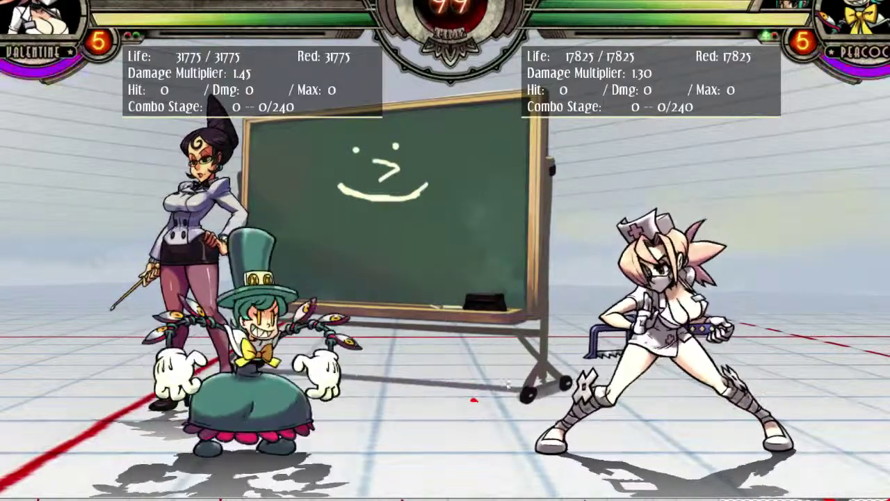
key("s")
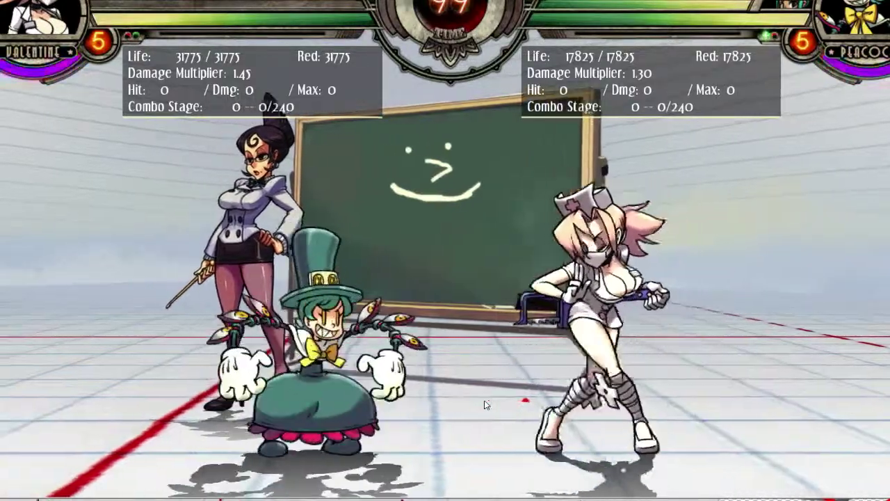
key("d")
key("a")
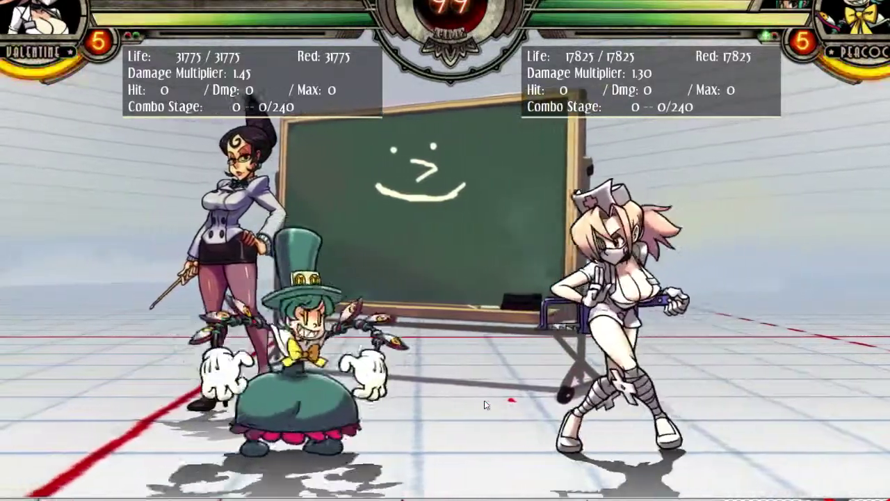
key("d")
key("a")
key("d")
key("s")
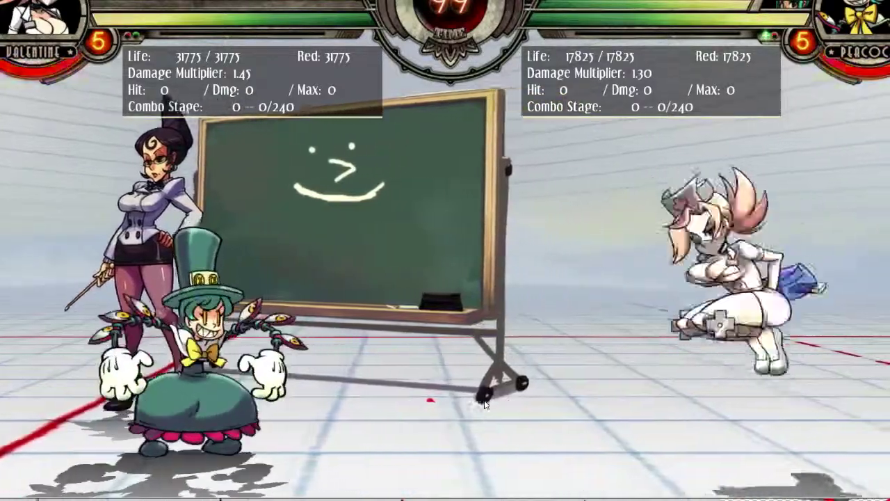
key("a")
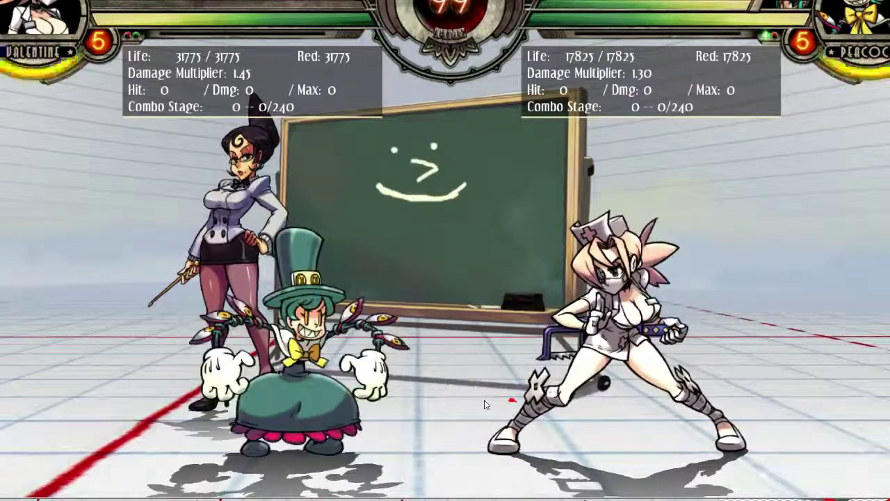
key("d")
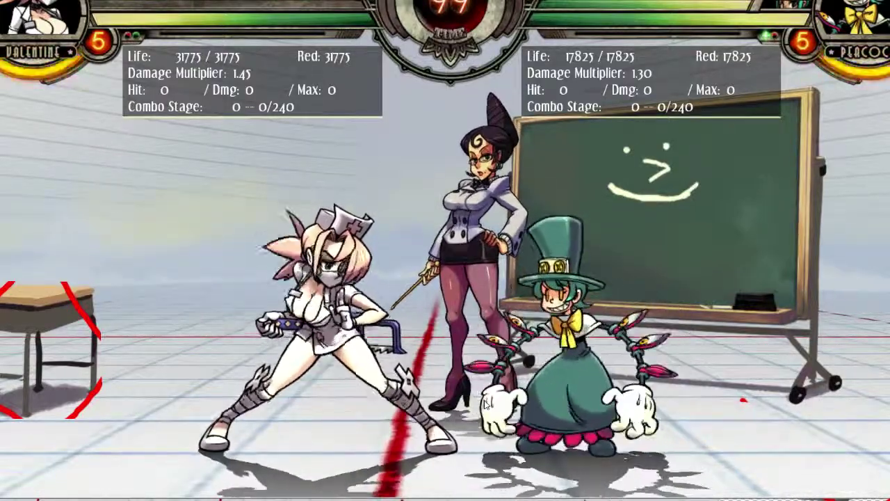
key("Left")
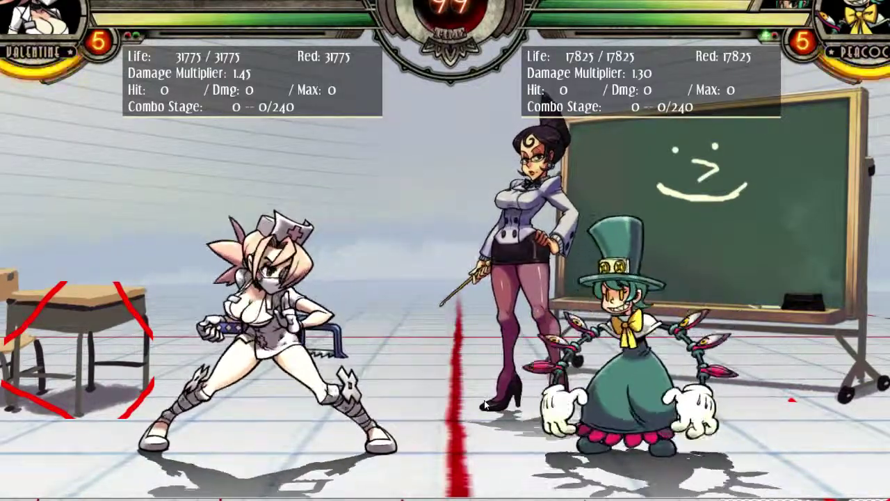
key("a")
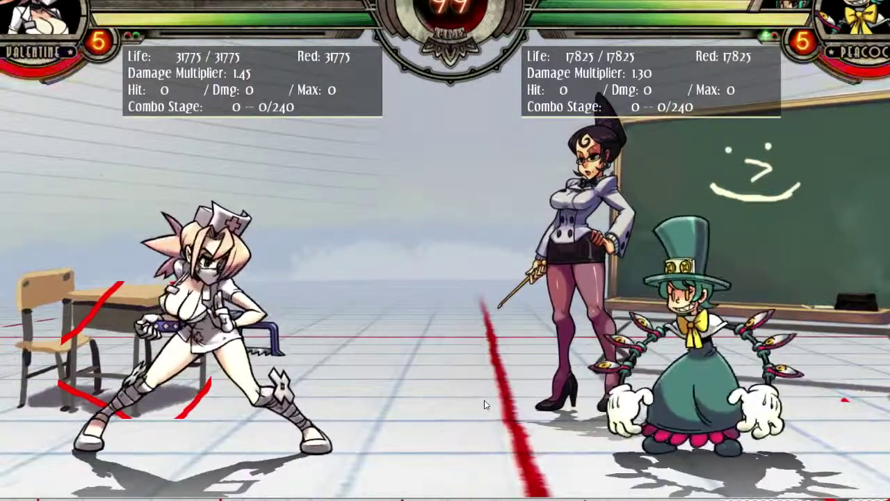